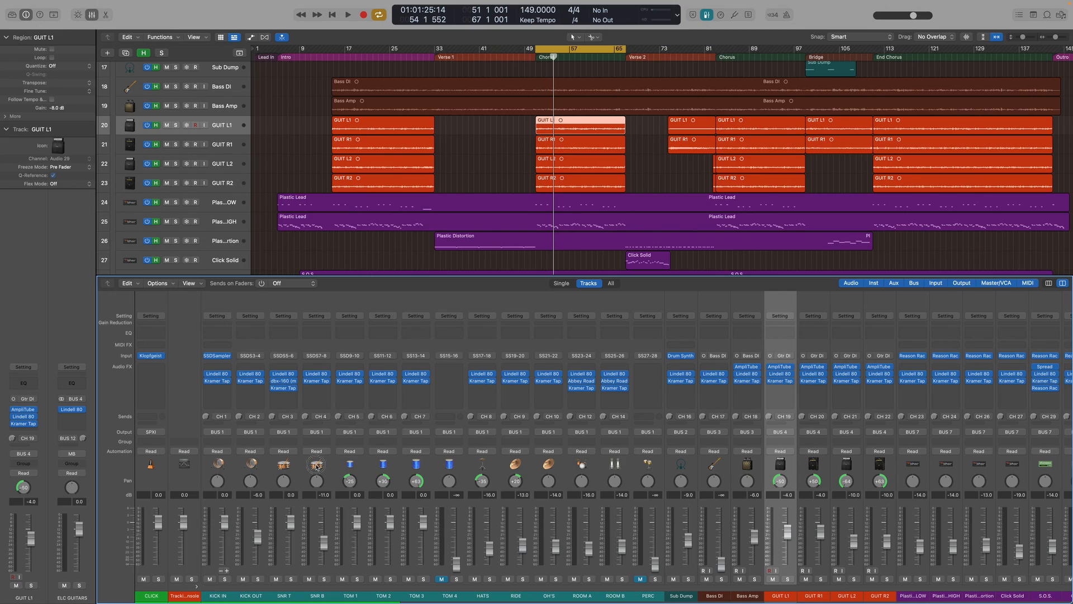
# Step: Inspect the Lindell 80 Channel plugin on the tracking SNR B and the bx_console N plugin on the console SNR B
pyautogui.click(316, 466)
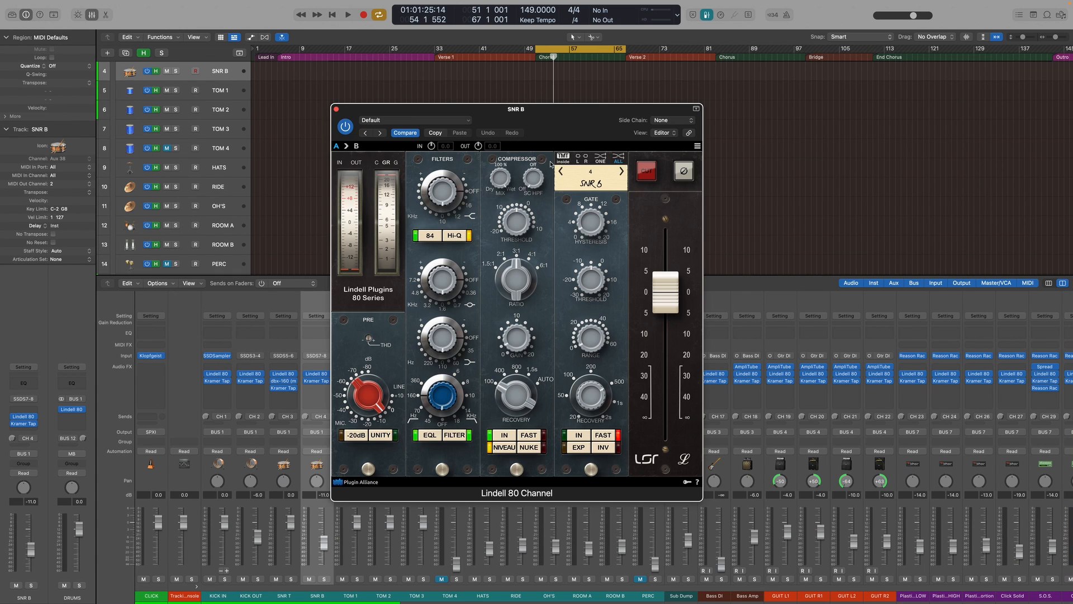
pyautogui.click(336, 110)
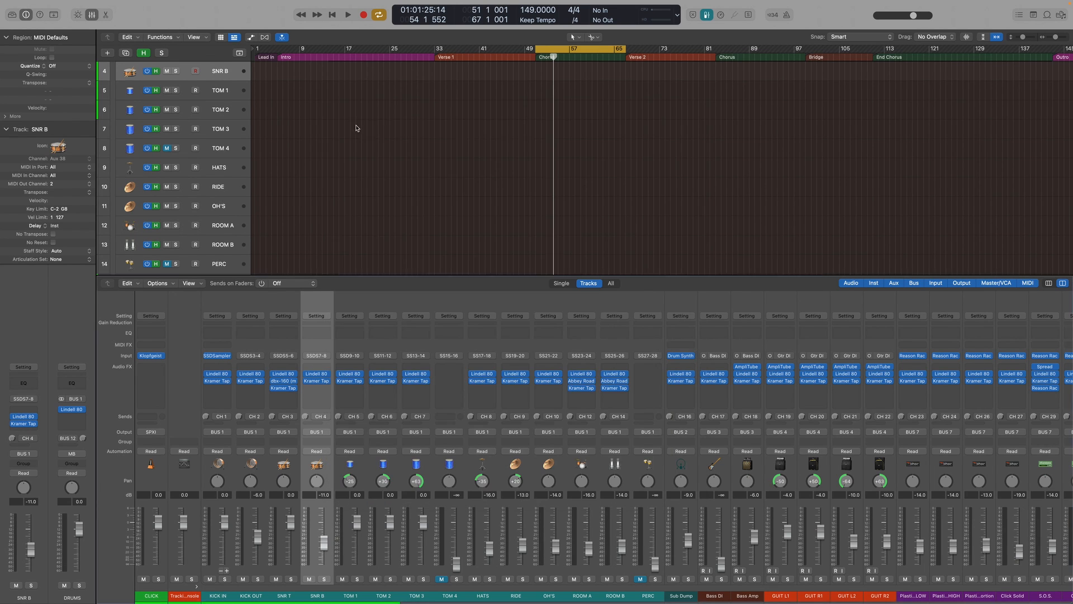
pyautogui.hscroll(15, 426, 384)
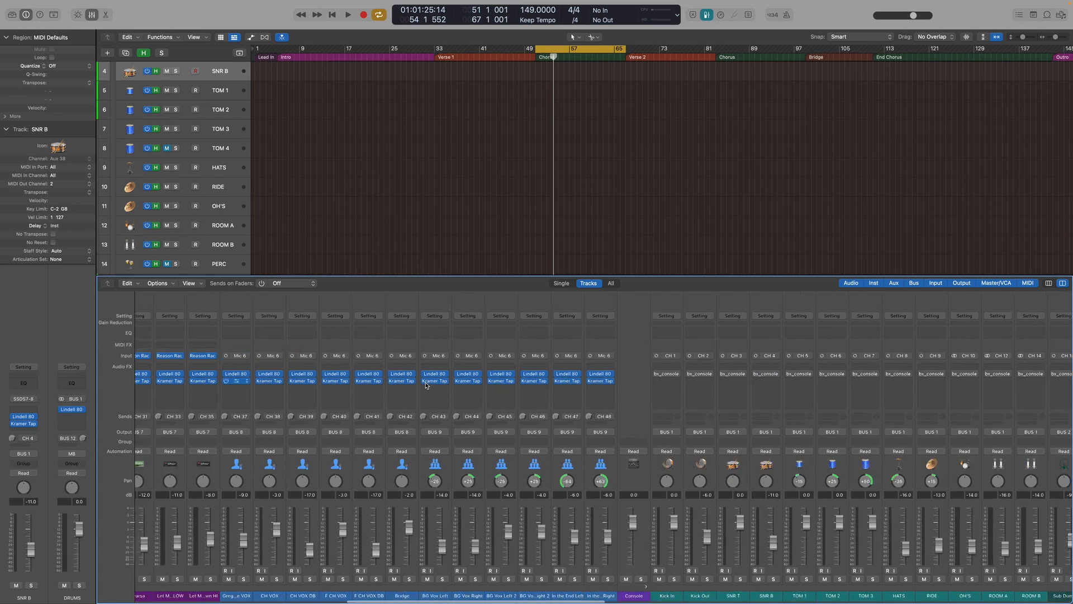
pyautogui.hscroll(10, 426, 385)
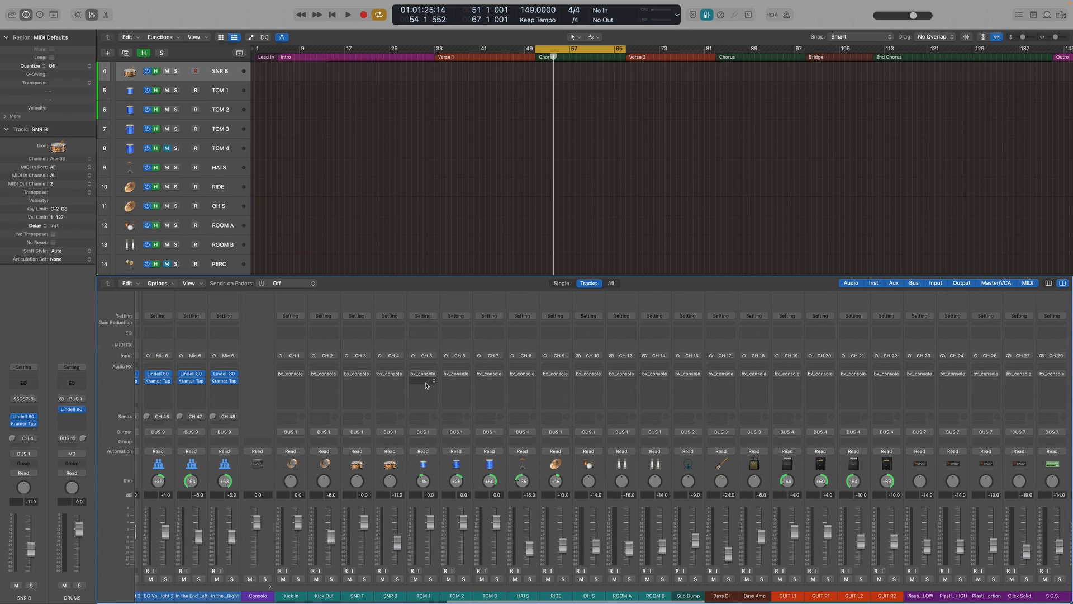
pyautogui.click(386, 466)
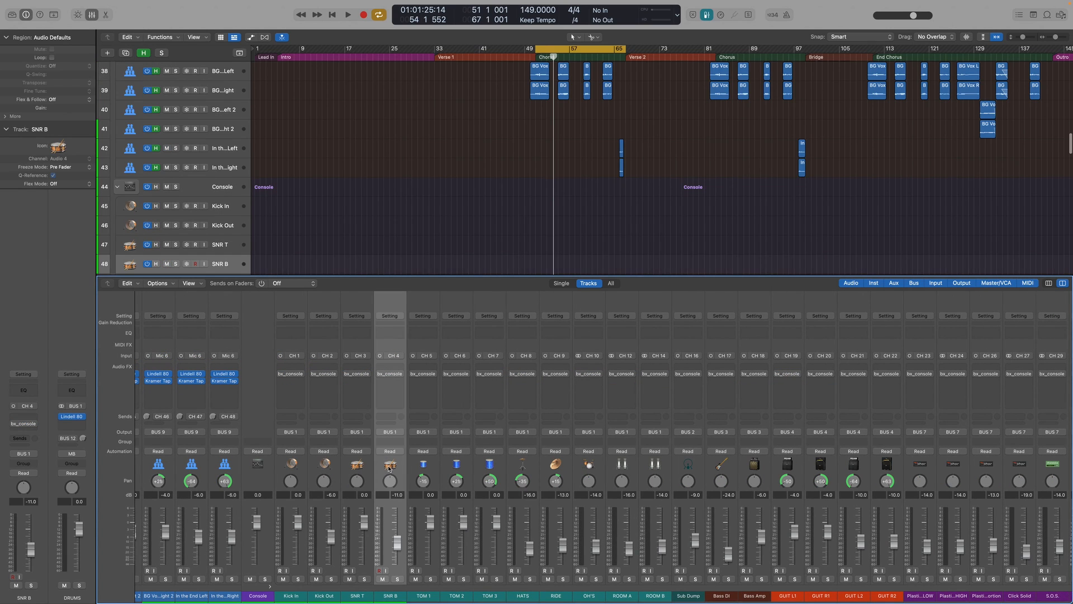
pyautogui.click(391, 374)
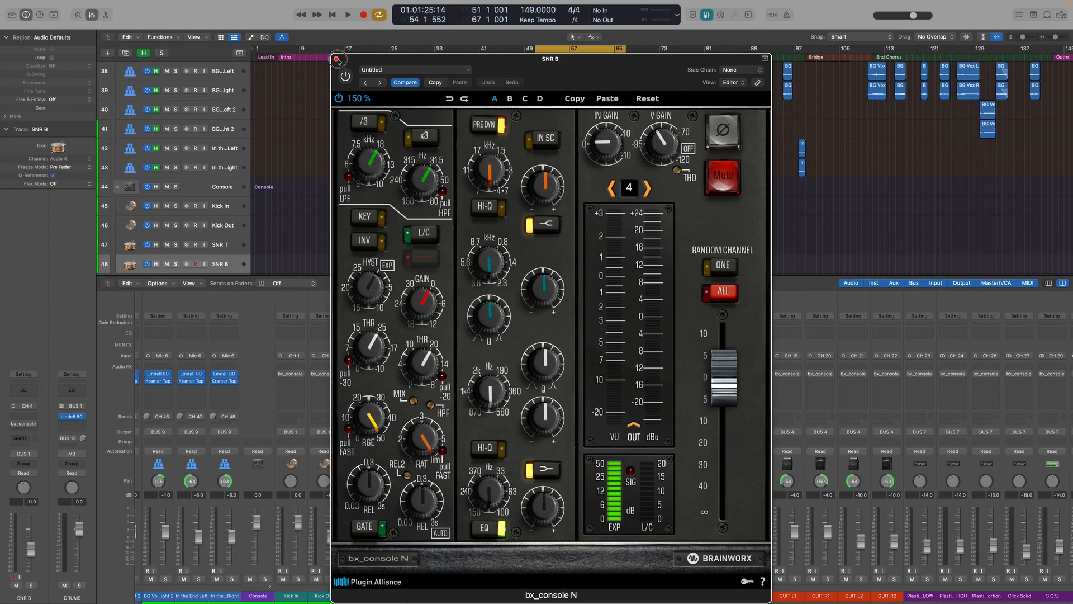
pyautogui.click(337, 60)
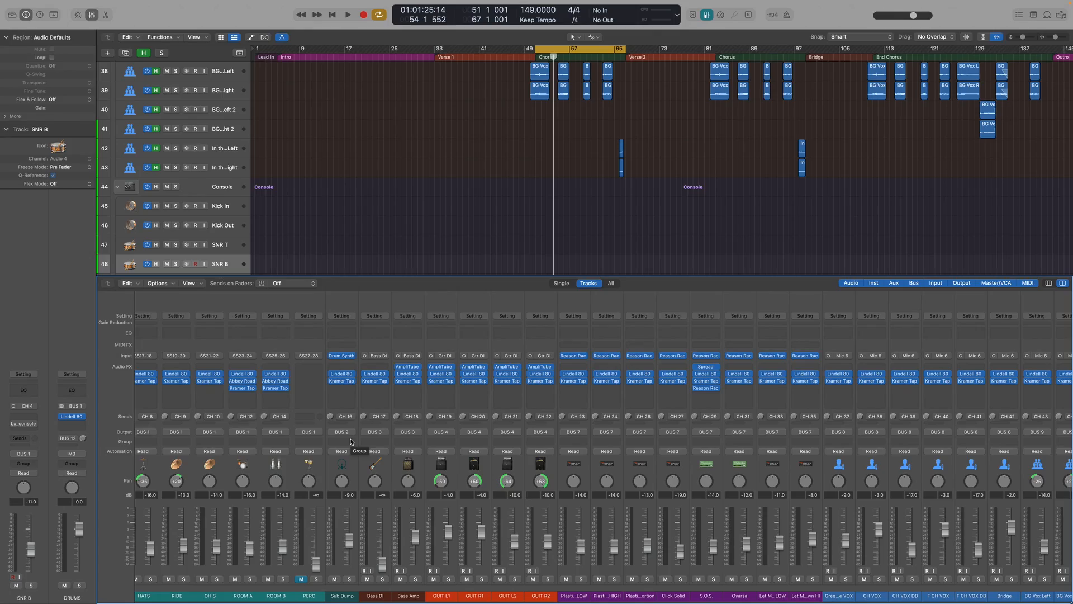
# Step: Select every tracking channel from KICK IN through In the End Right and activate their sends to the CH buses
pyautogui.hscroll(2, 218, 470)
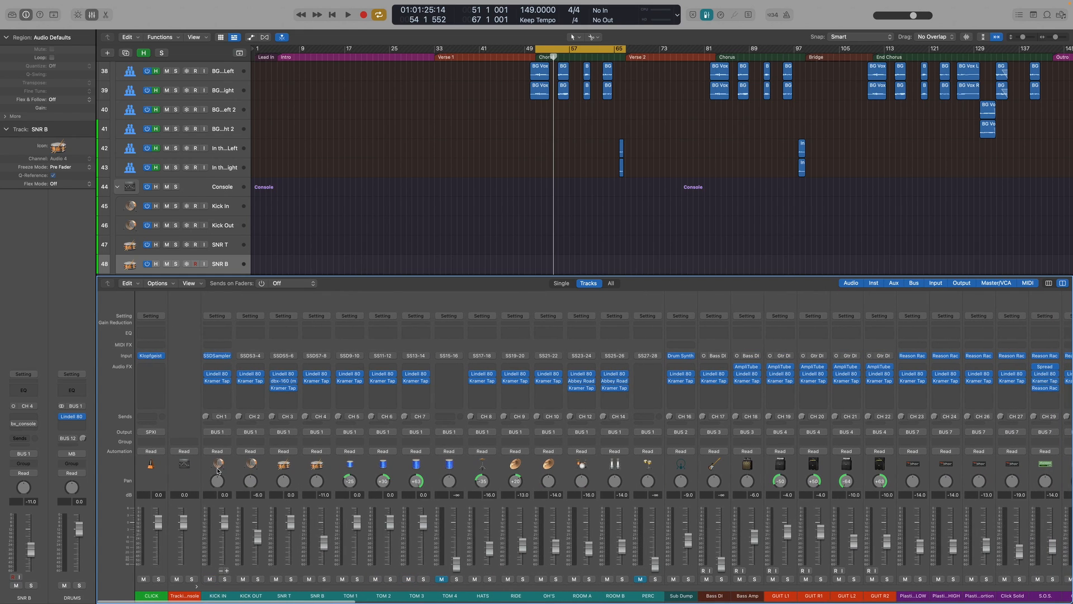
pyautogui.click(218, 470)
pyautogui.hscroll(10, 345, 473)
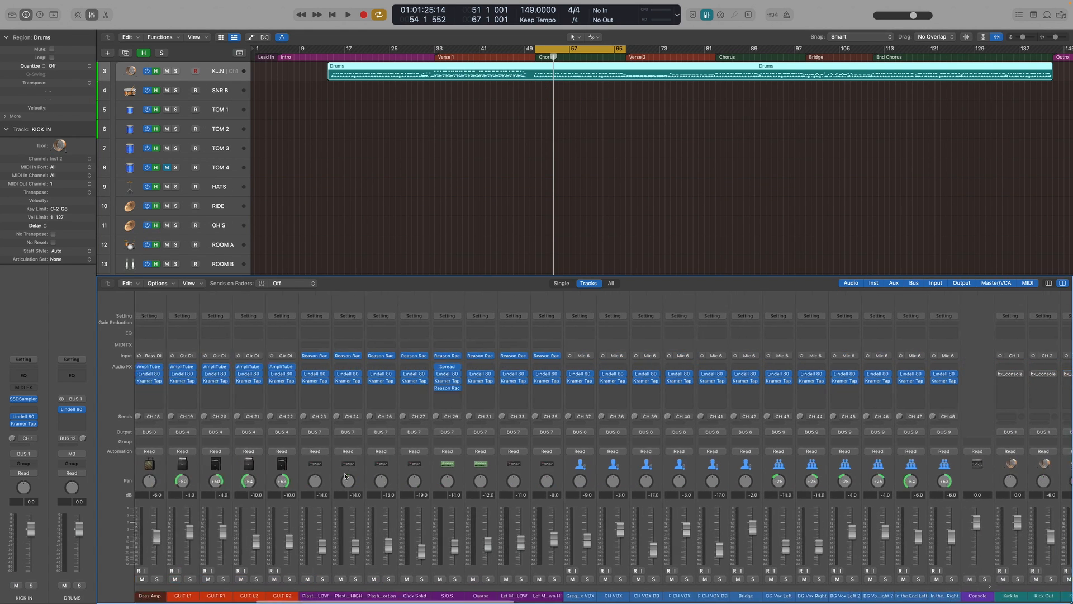
pyautogui.hscroll(6, 344, 472)
pyautogui.keyDown('shift'); pyautogui.click(741, 467); pyautogui.keyUp('shift')
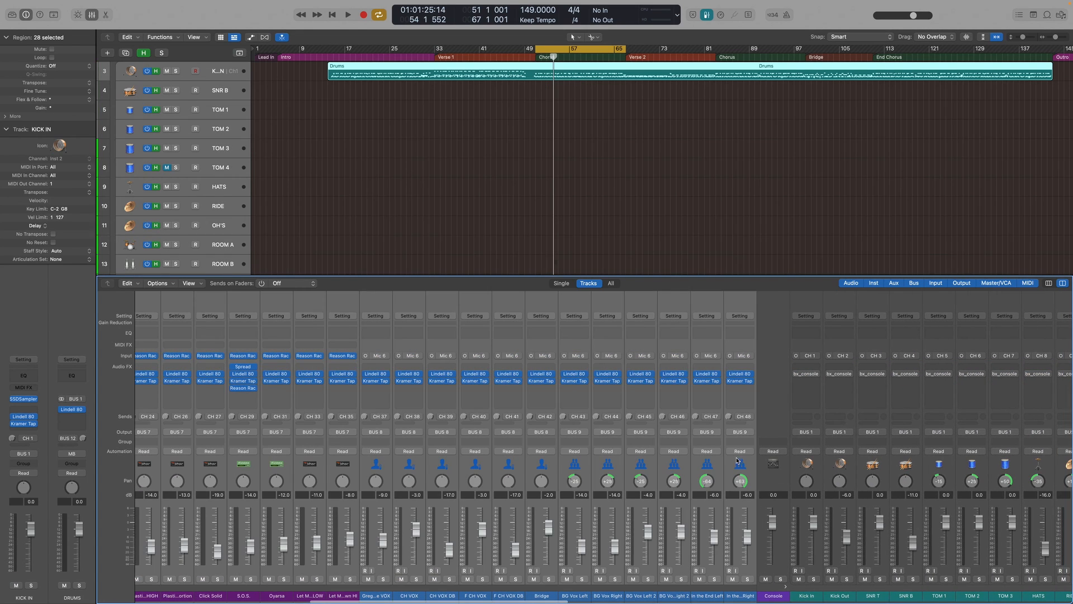
pyautogui.click(739, 418)
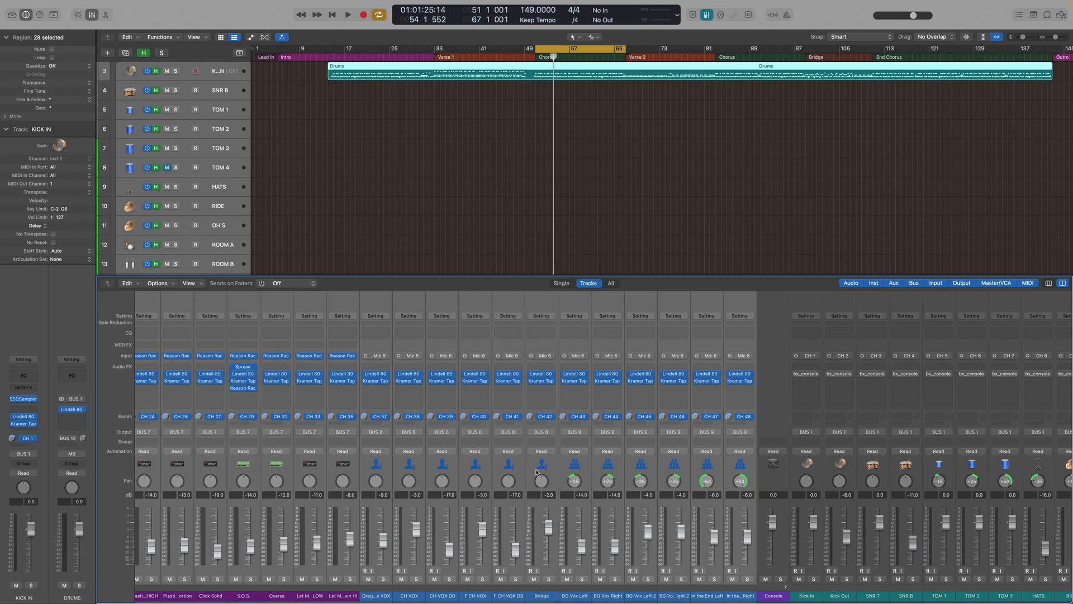
# Step: Select all console tracks from Kick In through In the End R and arm them for recording
pyautogui.hscroll(9, 536, 473)
pyautogui.click(508, 465)
pyautogui.hscroll(18, 507, 465)
pyautogui.hscroll(12, 508, 465)
pyautogui.keyDown('shift'); pyautogui.click(713, 465); pyautogui.keyUp('shift')
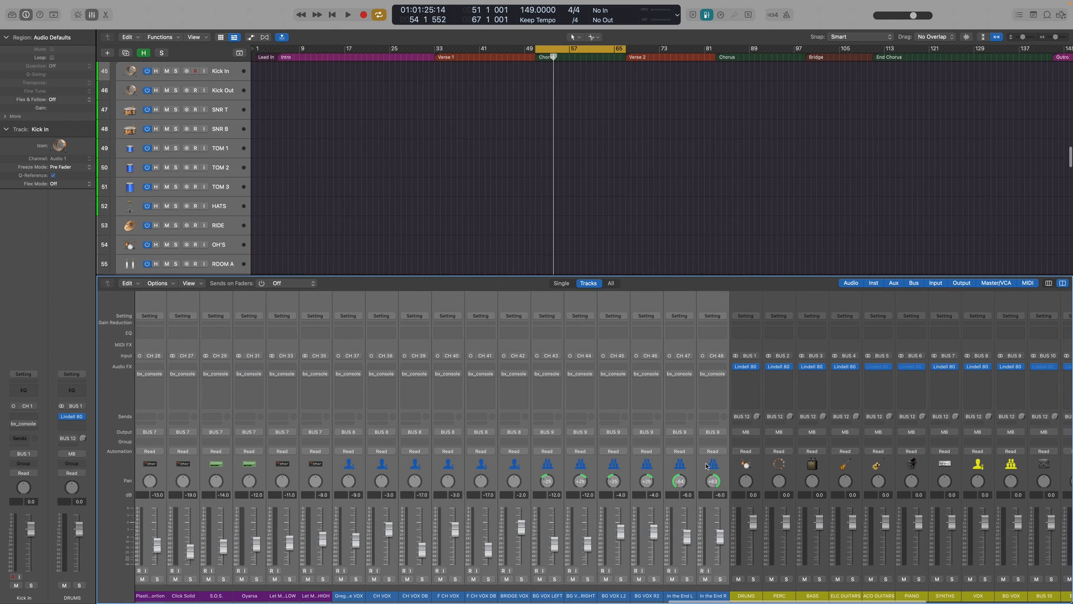
pyautogui.hscroll(-2, 685, 565)
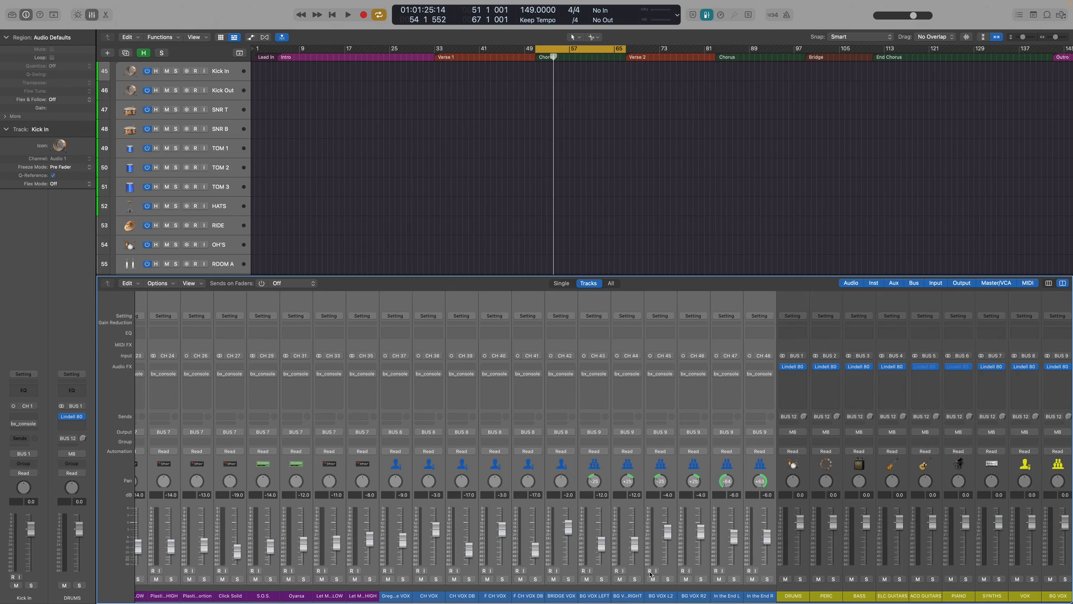
pyautogui.click(650, 572)
pyautogui.hscroll(-13, 650, 572)
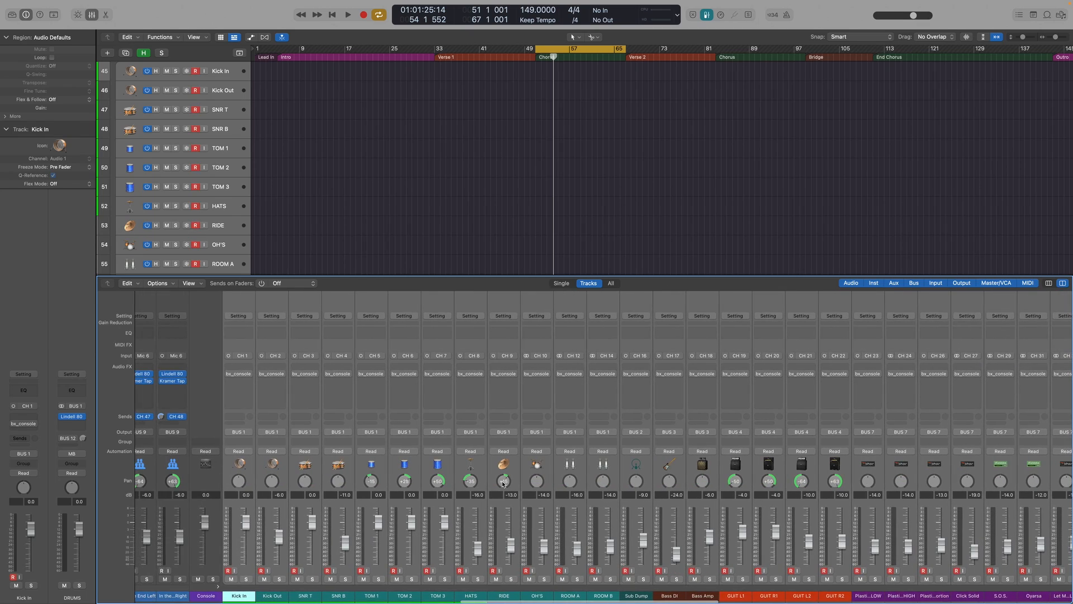
# Step: Examine the recorded audio regions across all console tracks with the mixer temporarily hidden
pyautogui.hscroll(-1, 503, 484)
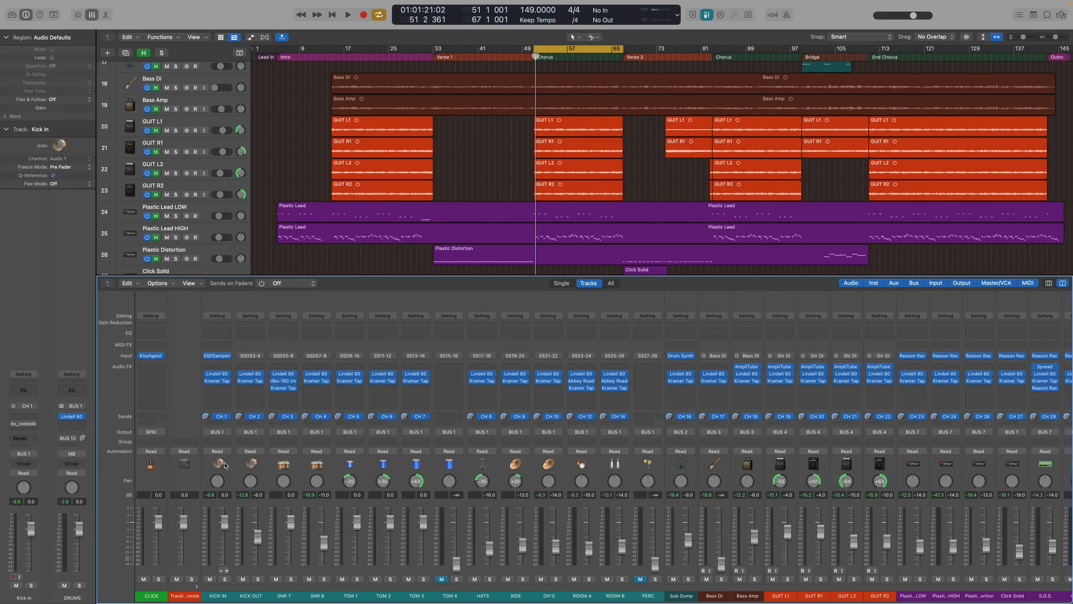
pyautogui.hscroll(10, 226, 465)
pyautogui.scroll(-12, 598, 174)
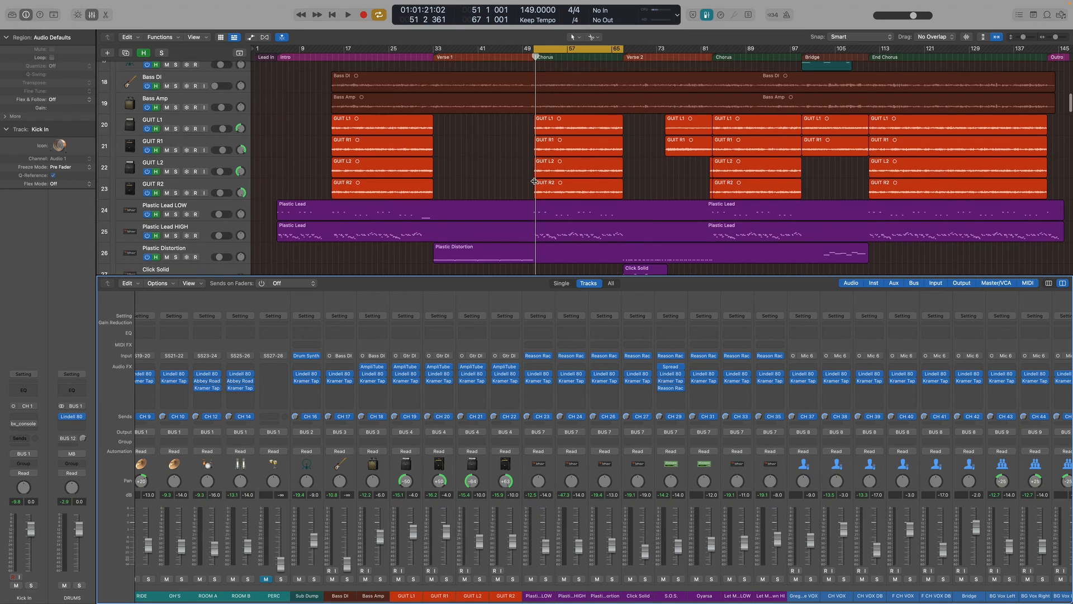
pyautogui.scroll(-6, 467, 198)
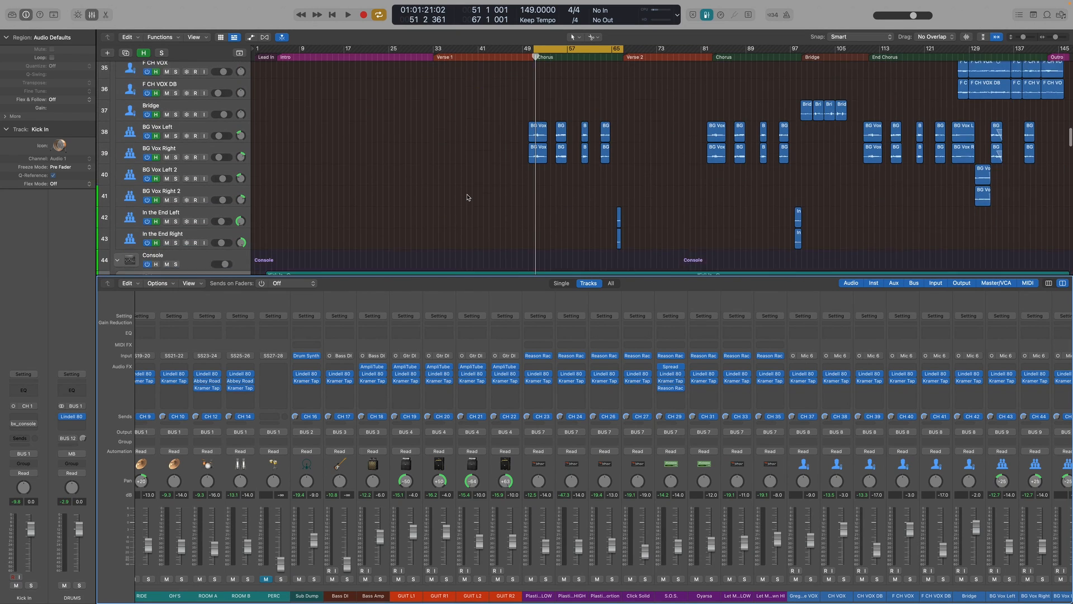
pyautogui.press('x')
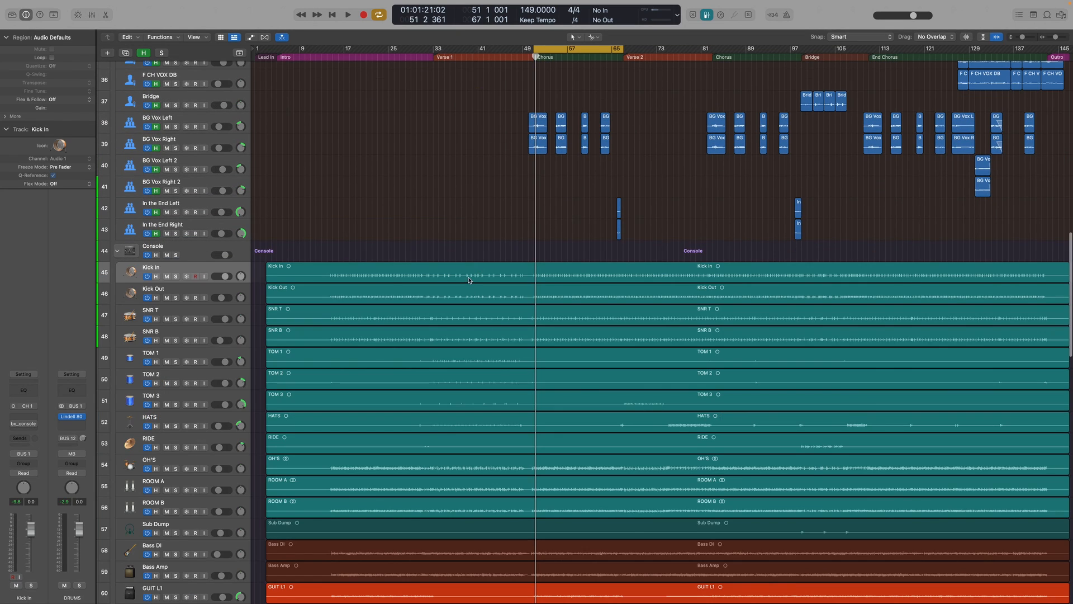
pyautogui.scroll(-20, 469, 280)
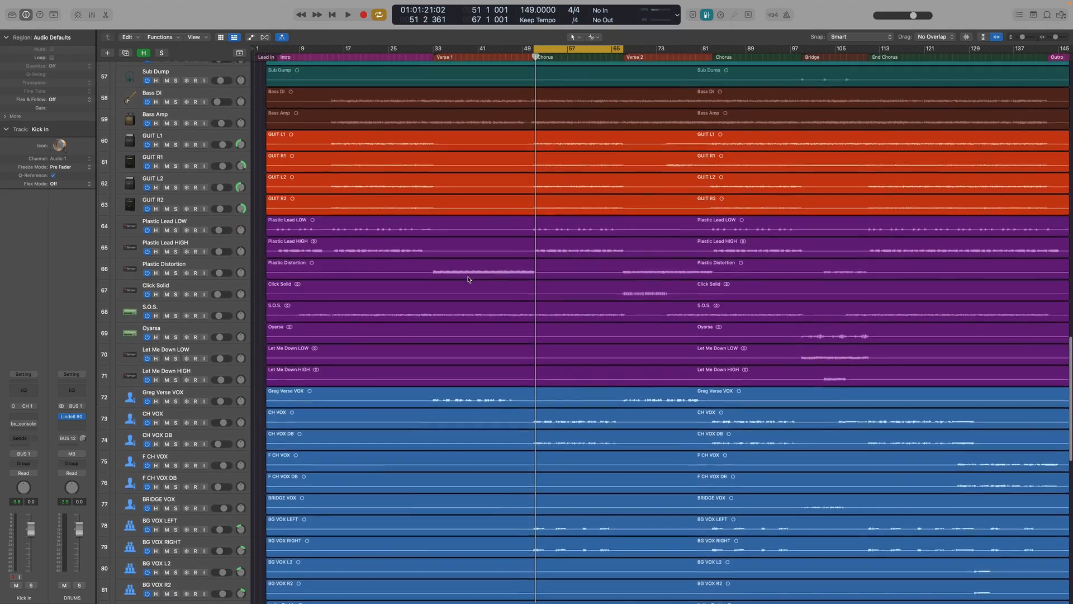
pyautogui.scroll(-10, 469, 280)
pyautogui.scroll(18, 468, 280)
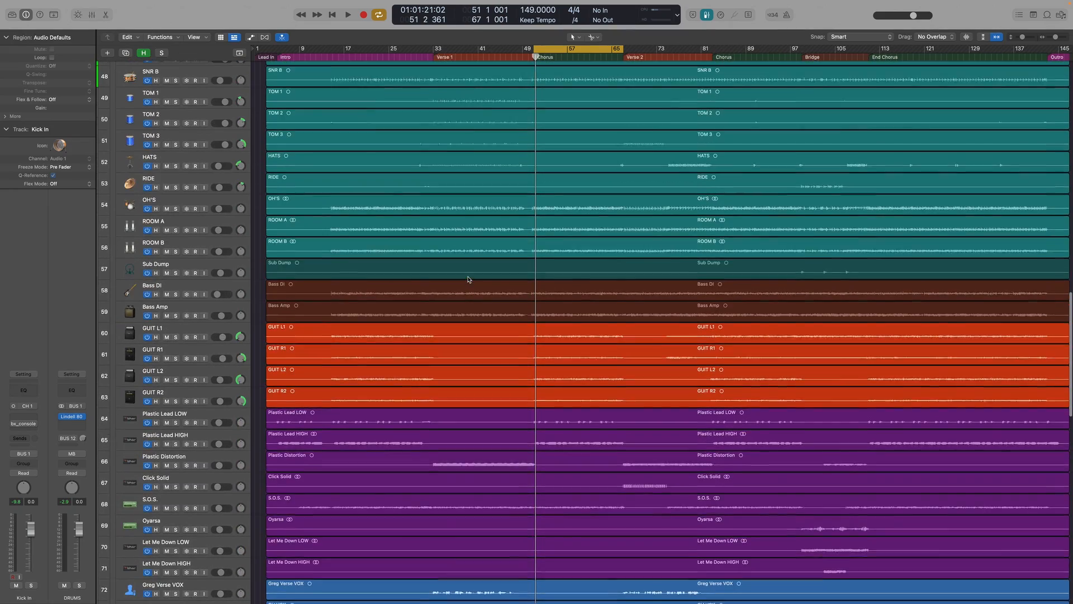
pyautogui.scroll(5, 468, 279)
pyautogui.press('x')
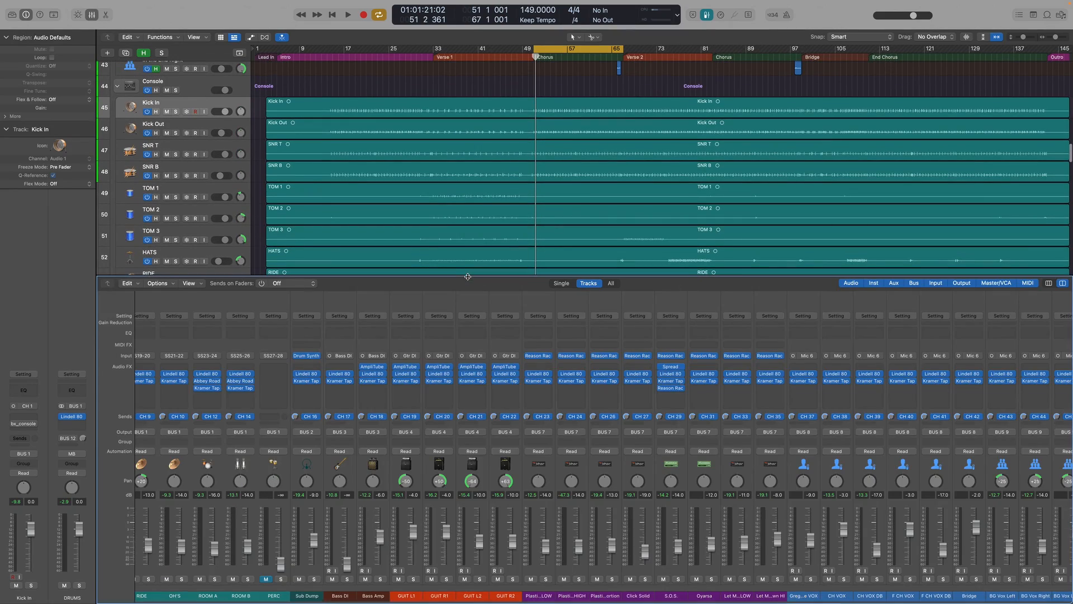
# Step: Select the tracking channels from KICK IN through In the End Right and bypass their instruments, audio effects and CH sends
pyautogui.hscroll(-3, 284, 412)
pyautogui.hscroll(-5, 284, 413)
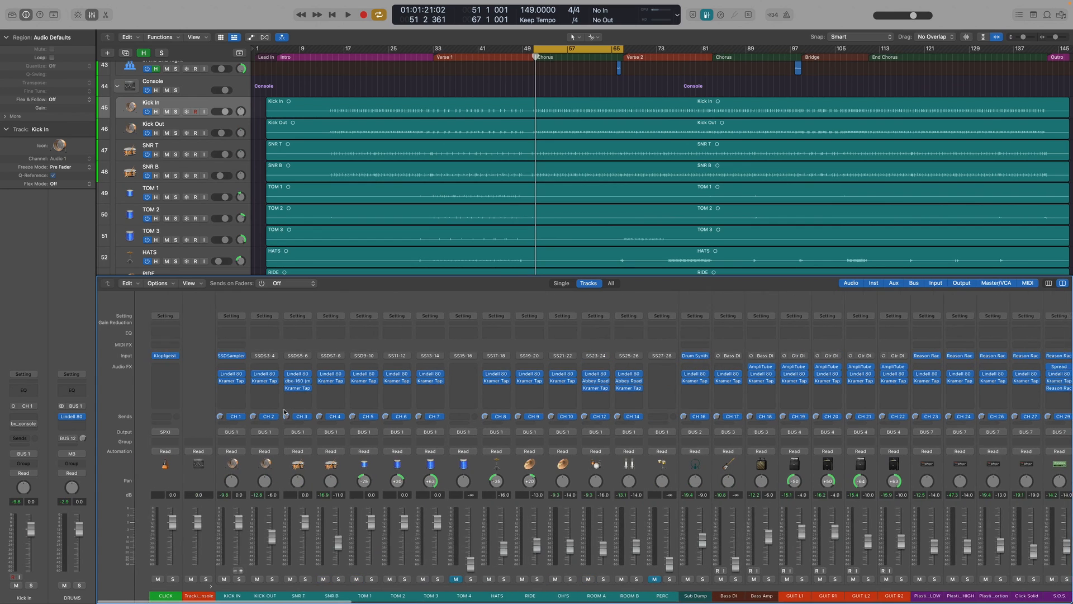
pyautogui.click(221, 466)
pyautogui.hscroll(10, 417, 455)
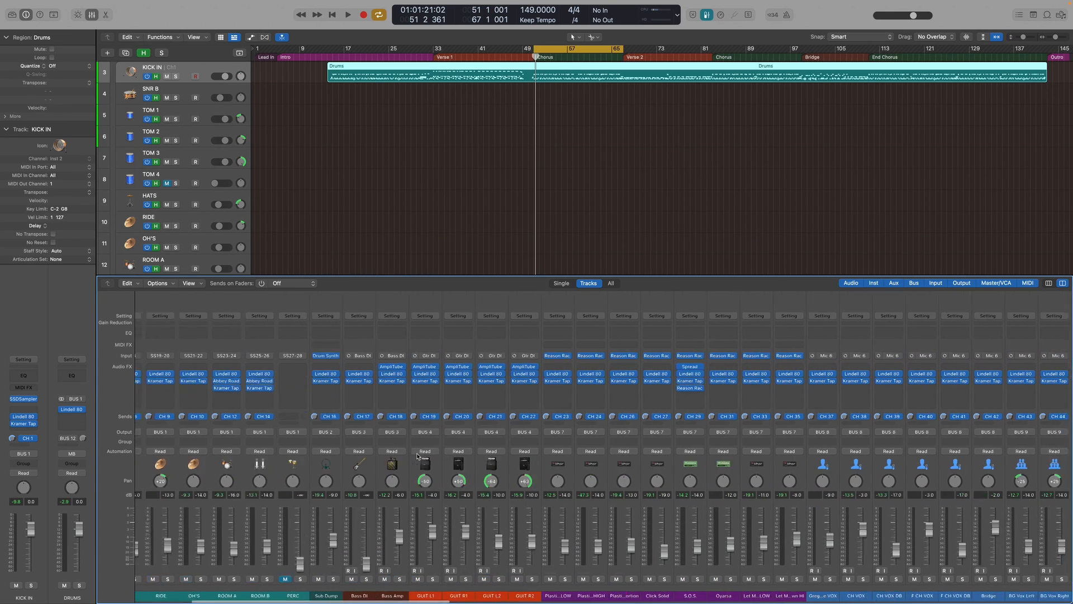
pyautogui.keyDown('shift'); pyautogui.click(973, 467); pyautogui.keyUp('shift')
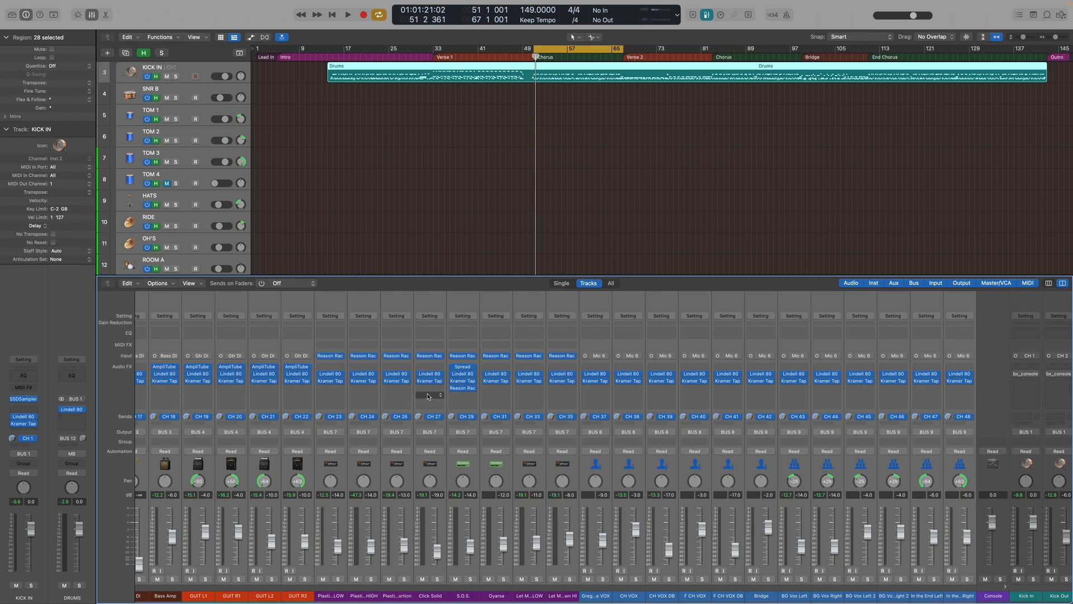
pyautogui.hscroll(14, 428, 395)
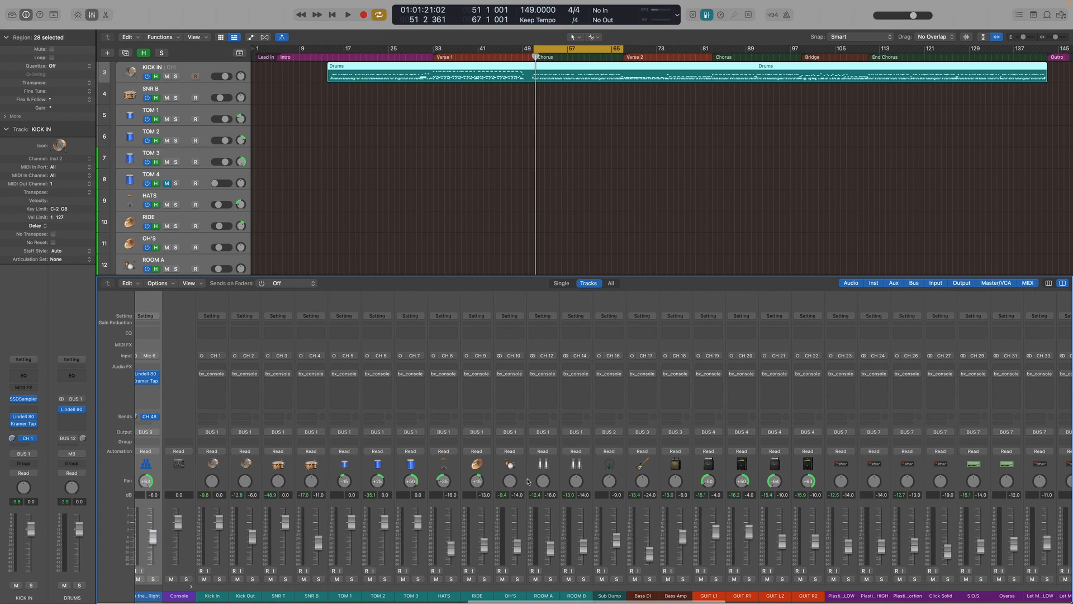
pyautogui.hscroll(1, 526, 468)
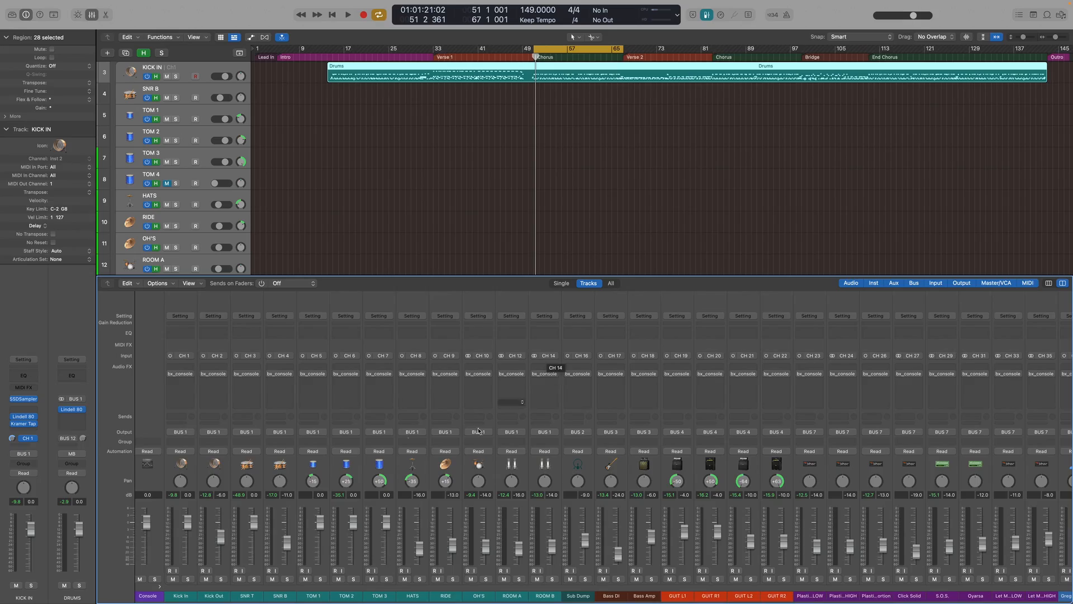
pyautogui.press('super+a')
pyautogui.hscroll(-10, 241, 364)
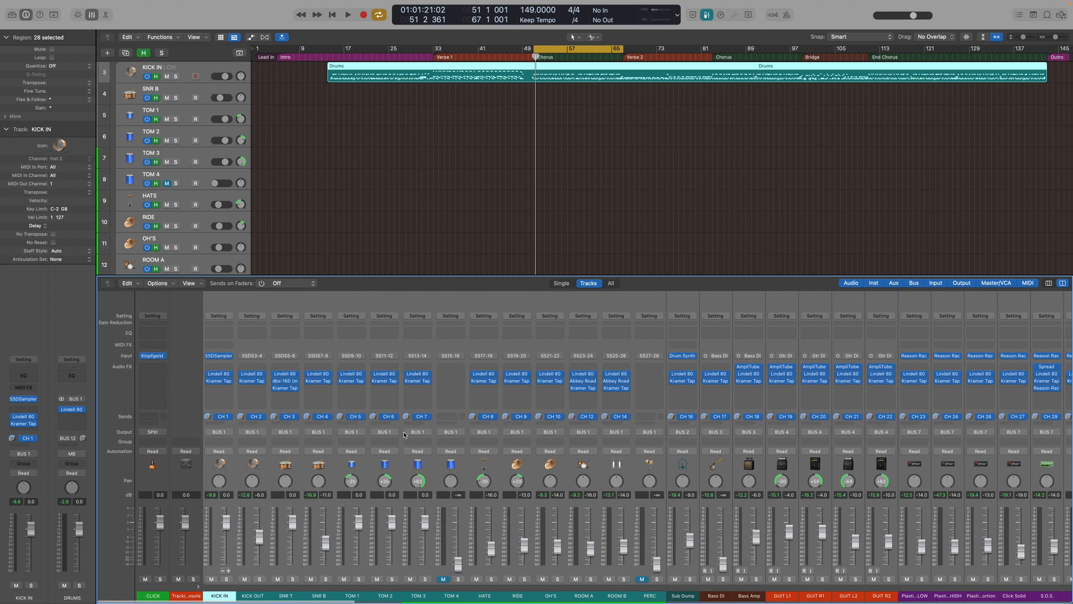
pyautogui.click(206, 356)
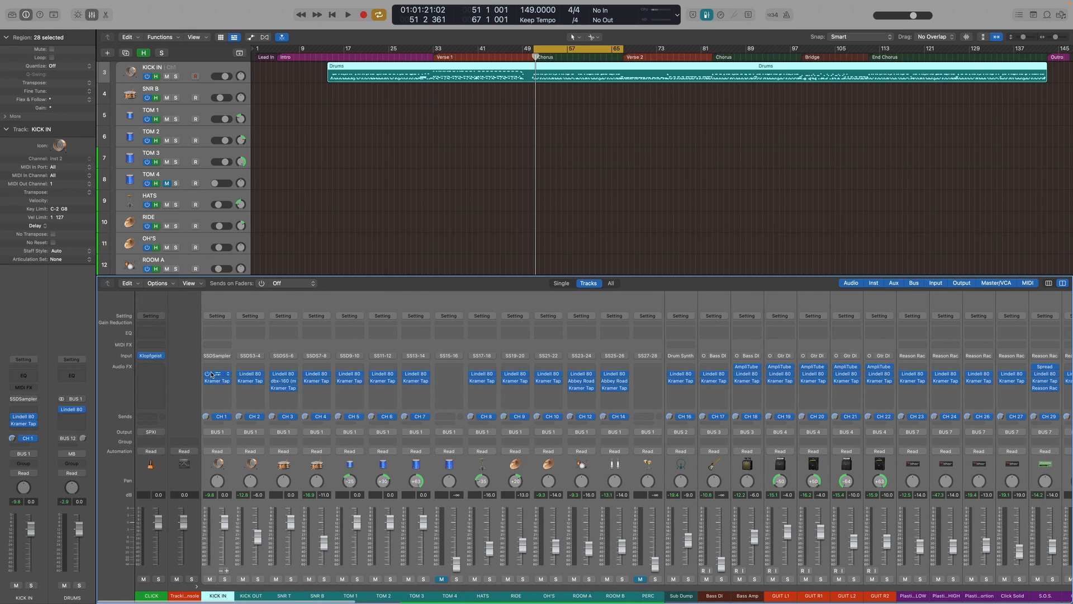
pyautogui.click(737, 366)
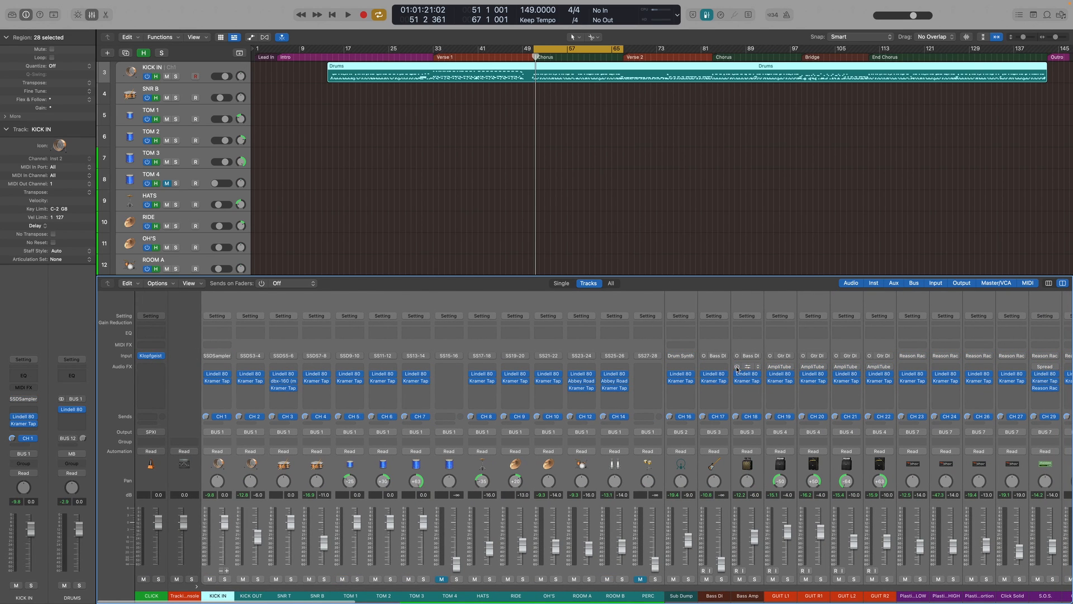
pyautogui.click(737, 373)
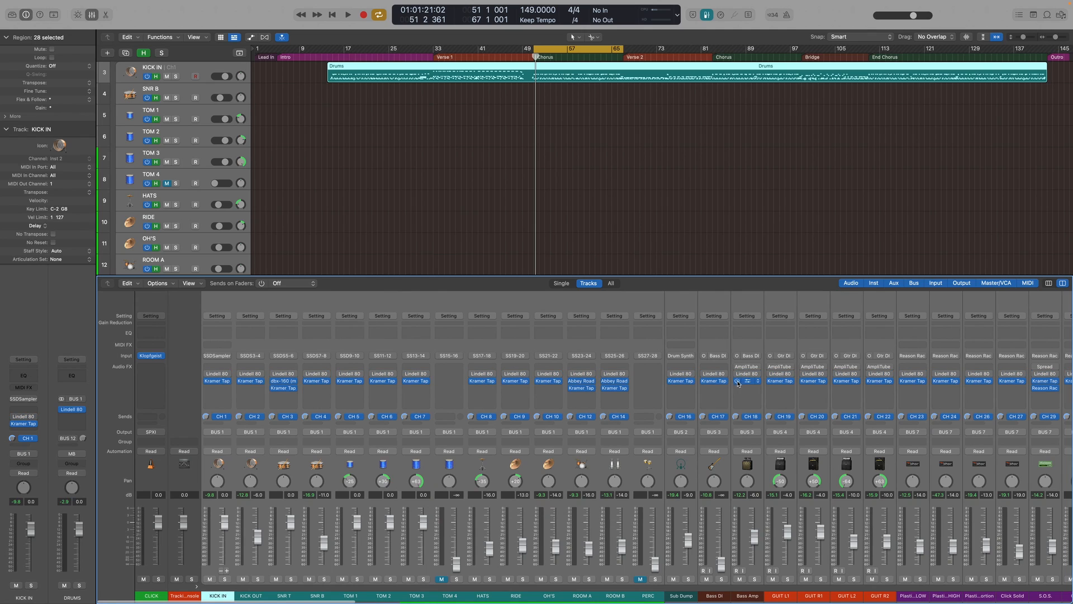
pyautogui.click(604, 389)
pyautogui.click(547, 419)
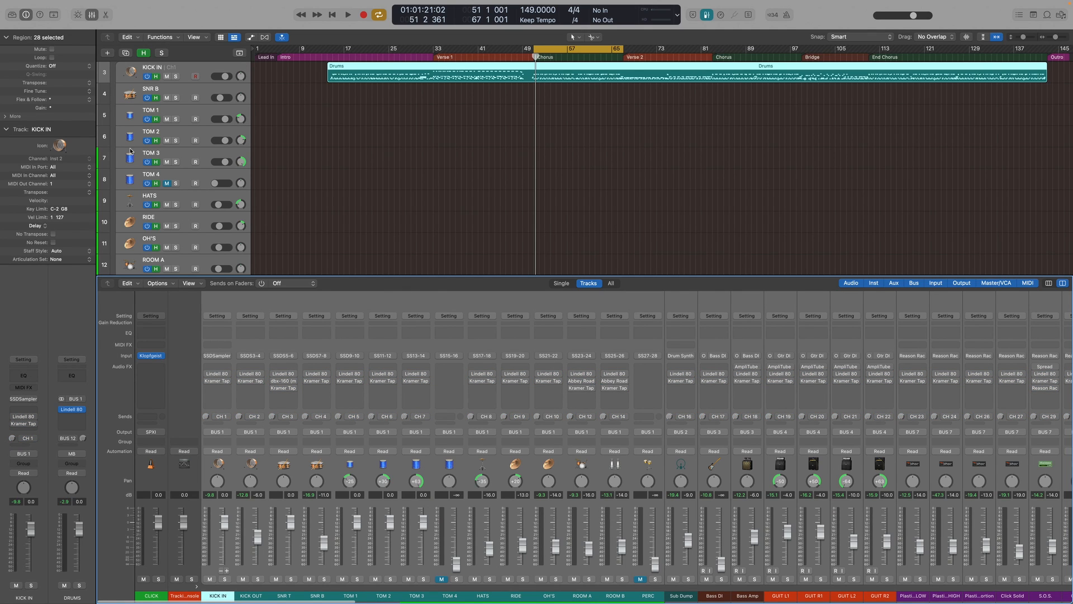
# Step: Switch off the selected tracking tracks and hide them so that only the console tracks remain in view
pyautogui.click(377, 310)
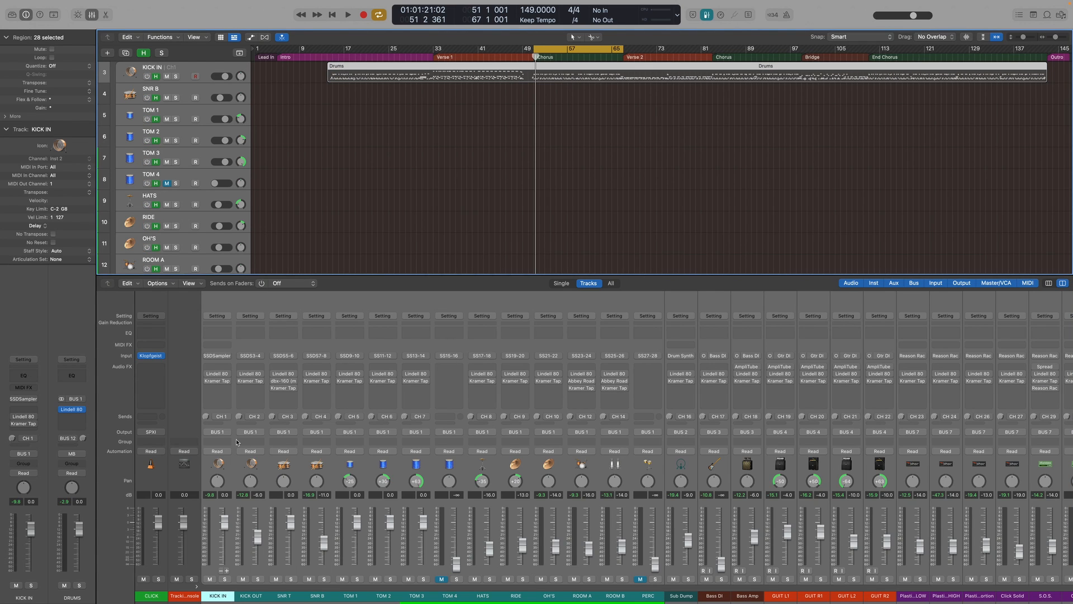
pyautogui.click(222, 467)
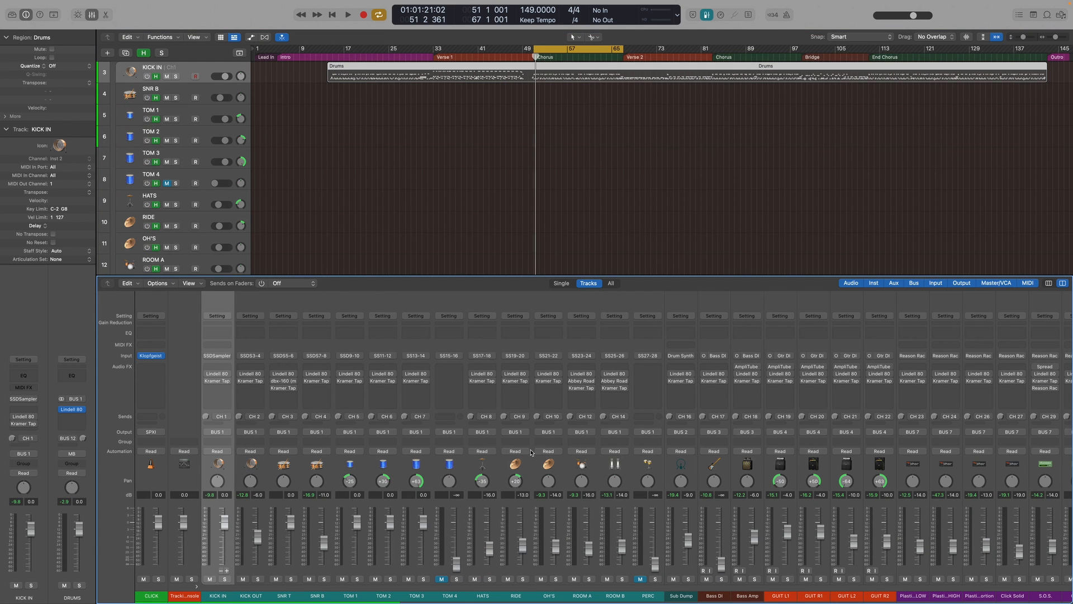
pyautogui.press('h')
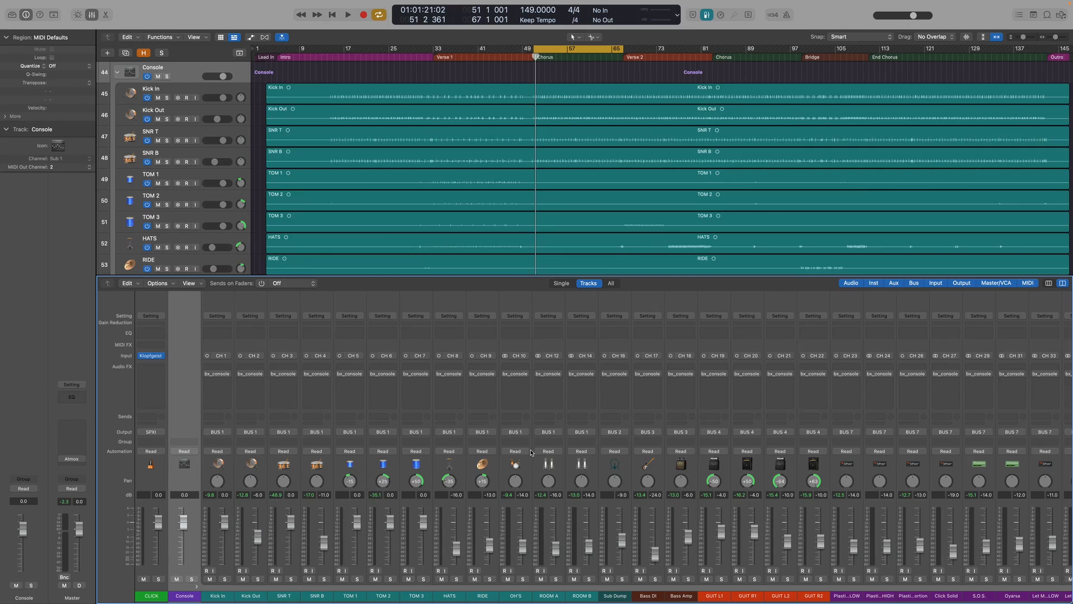
pyautogui.press('h')
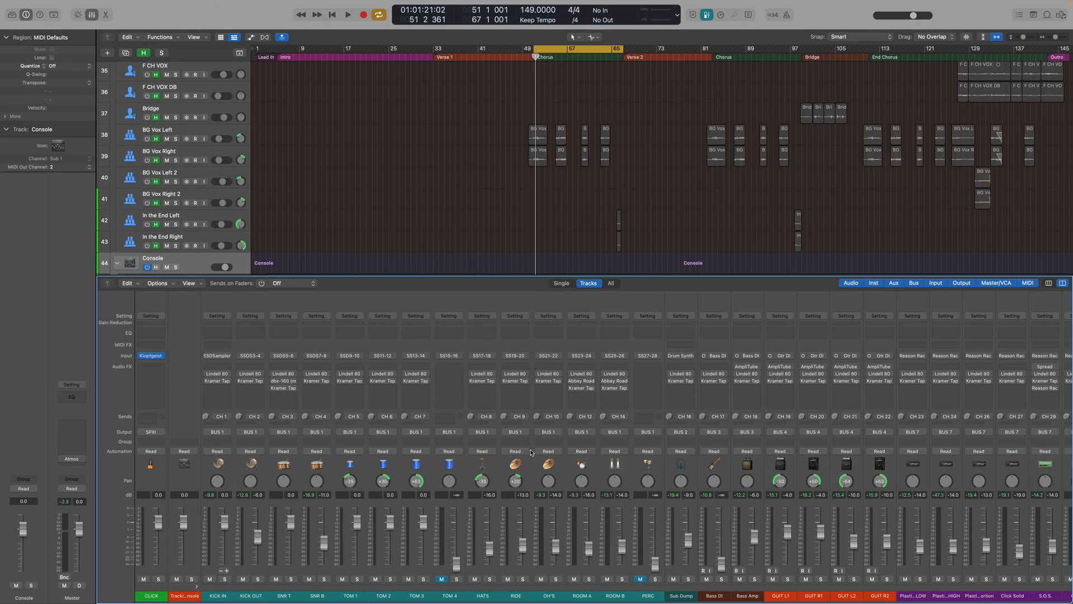
pyautogui.press('h')
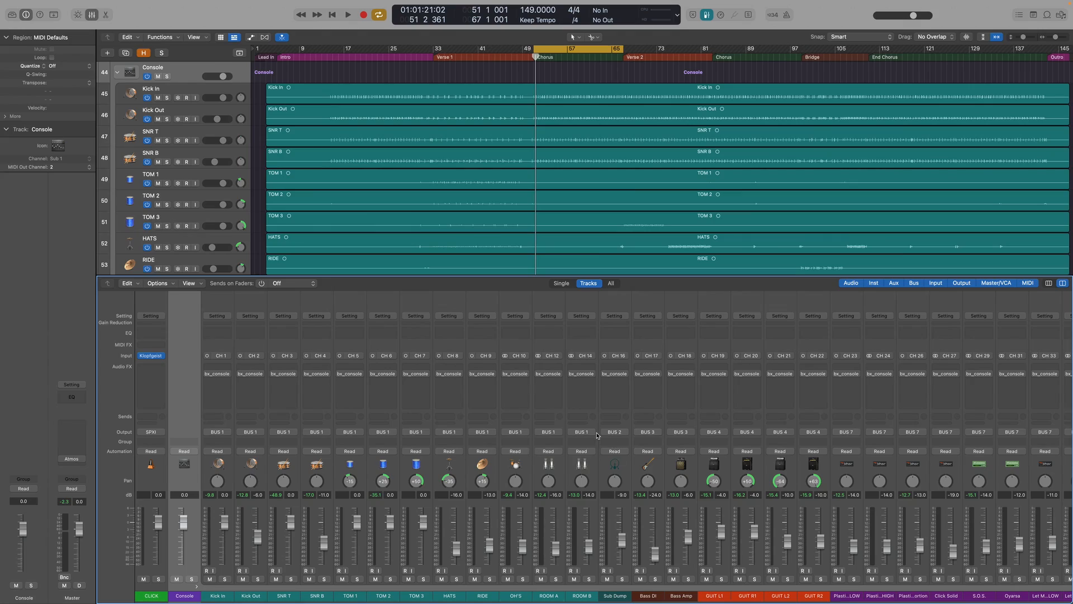
# Step: Inspect the Lindell 80 Bus plugin on the BASS bus, and stop playback of the console tracks
pyautogui.hscroll(15, 598, 435)
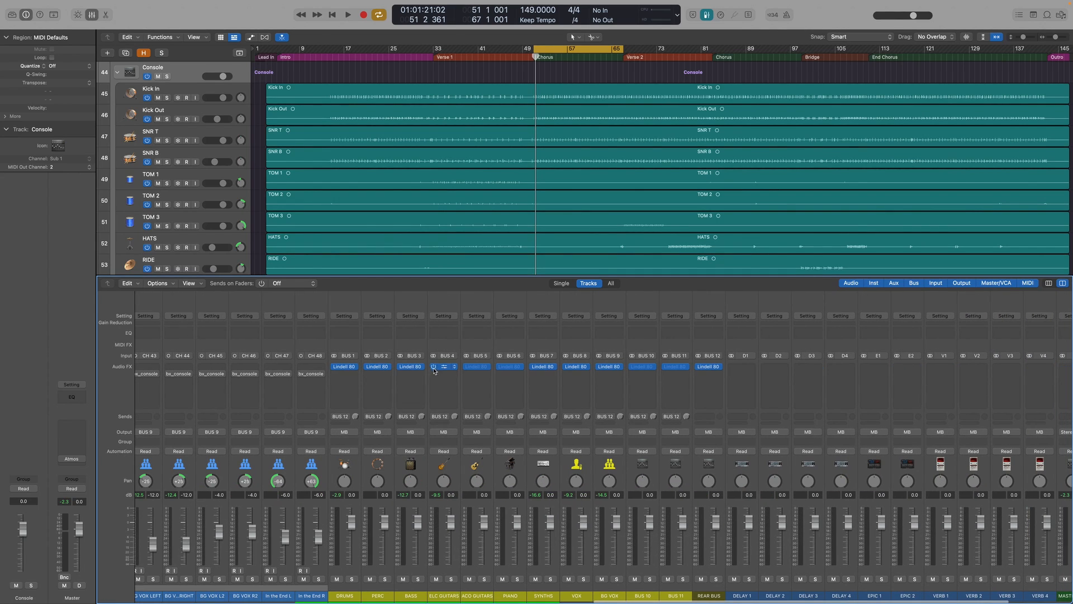
pyautogui.click(409, 367)
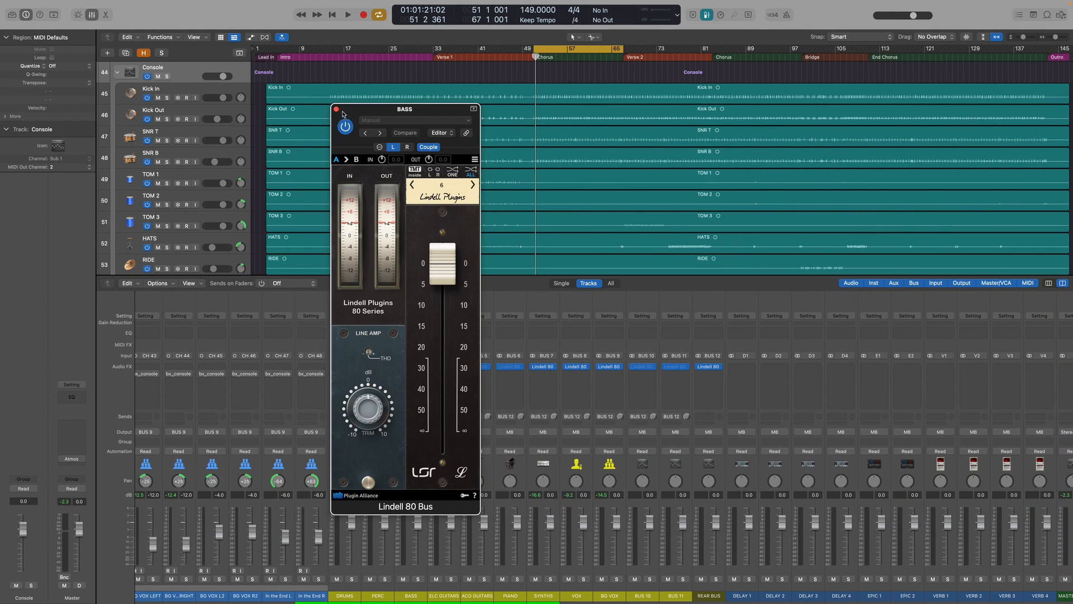
pyautogui.click(337, 109)
pyautogui.hscroll(5, 627, 411)
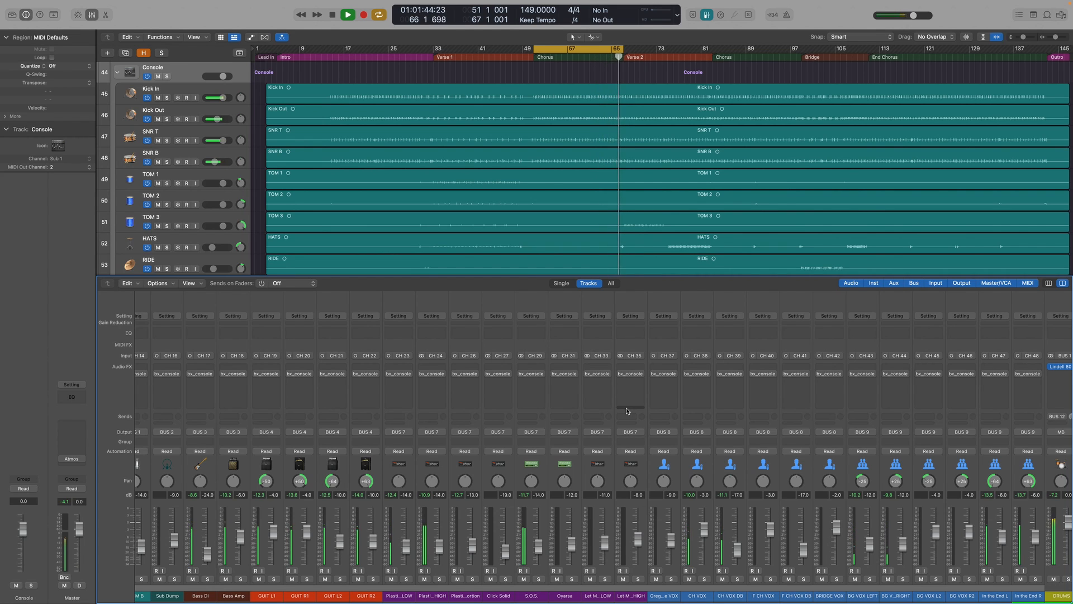
pyautogui.press('space')
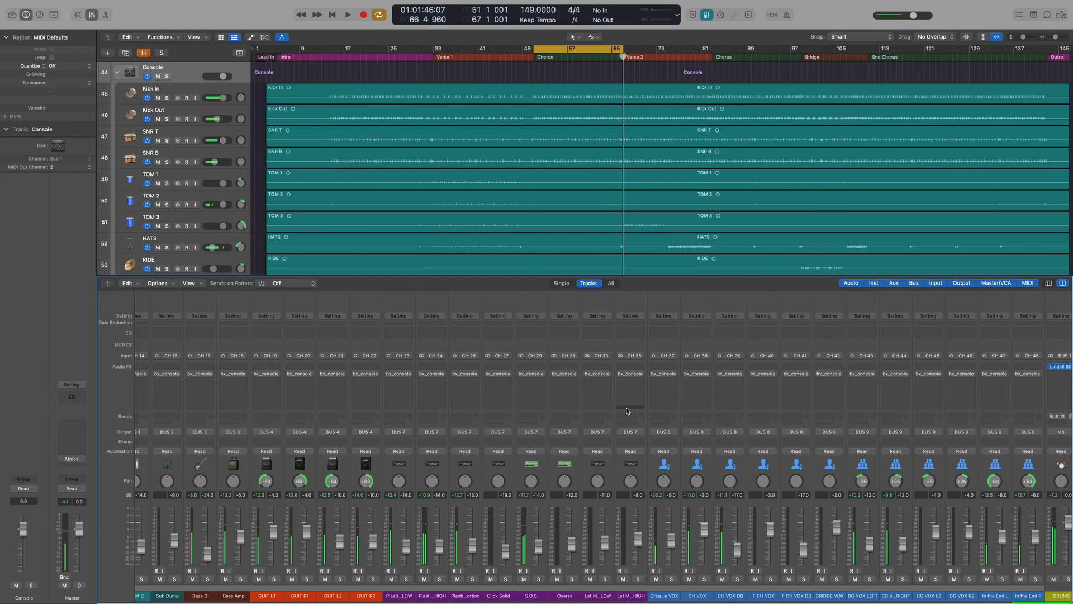